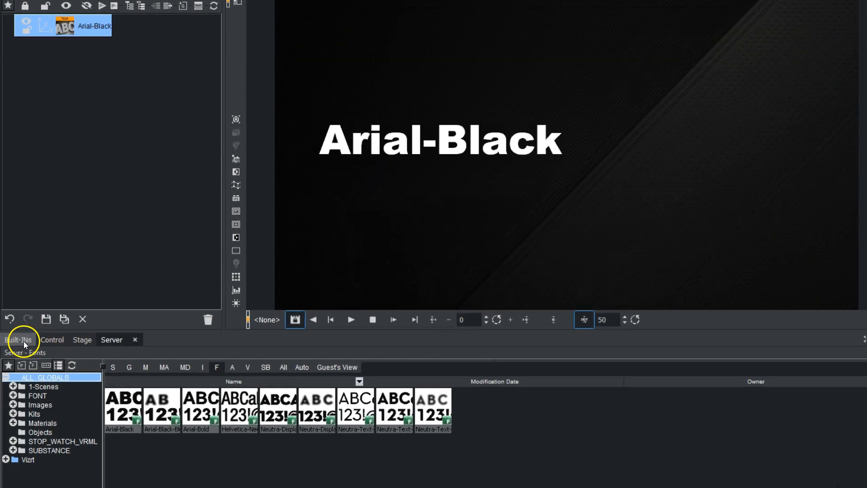
# Add a Noggi geometry as a new container below the Arial-Black text in the scene tree.
pyautogui.click(21, 364)
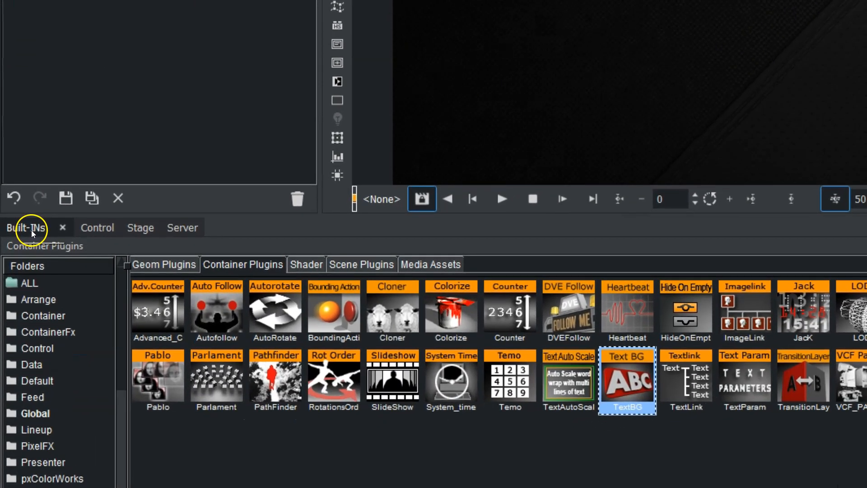
pyautogui.click(184, 266)
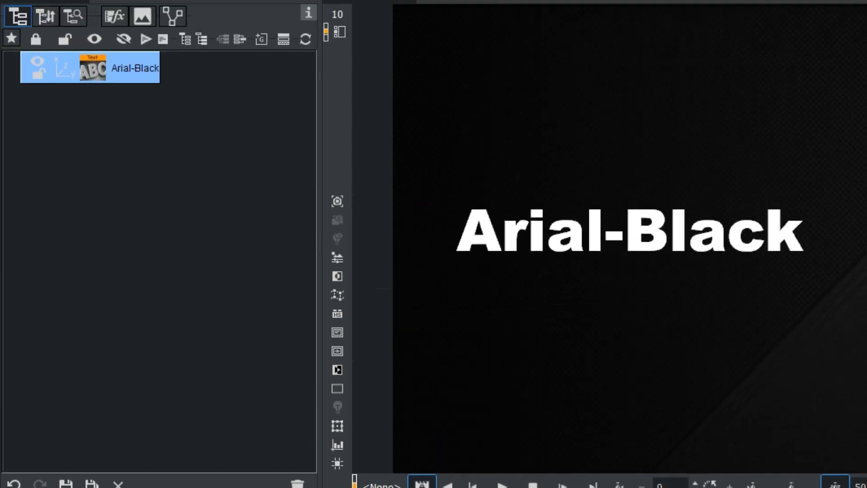
pyautogui.moveTo(451, 382); pyautogui.dragTo(44, 162)
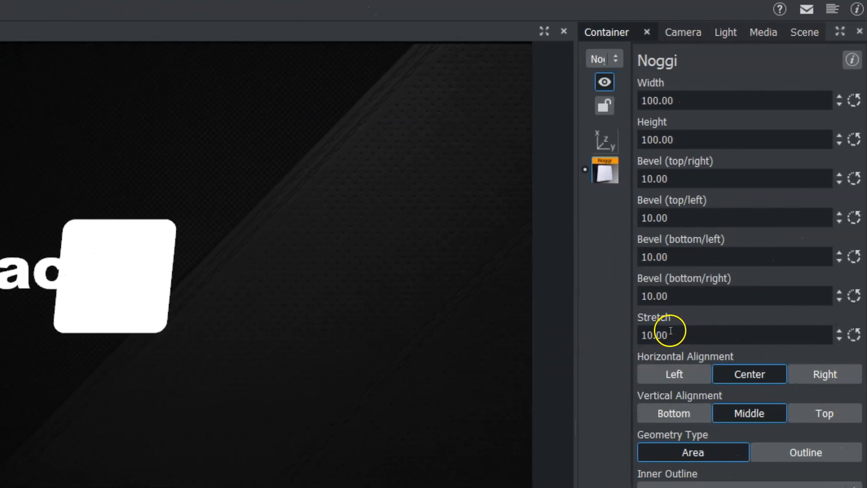
# Set the Noggi's stretch to 0.
pyautogui.doubleClick(668, 333)
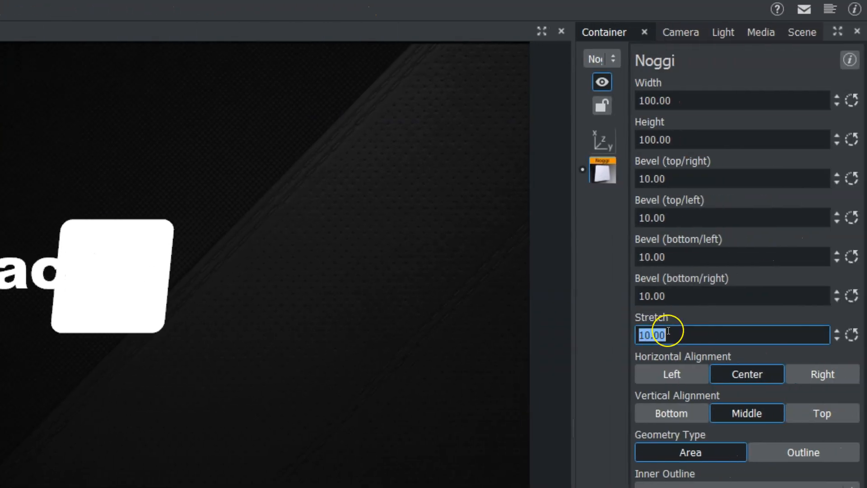
pyautogui.write('0.0')
pyautogui.press('Return')
pyautogui.click(669, 334)
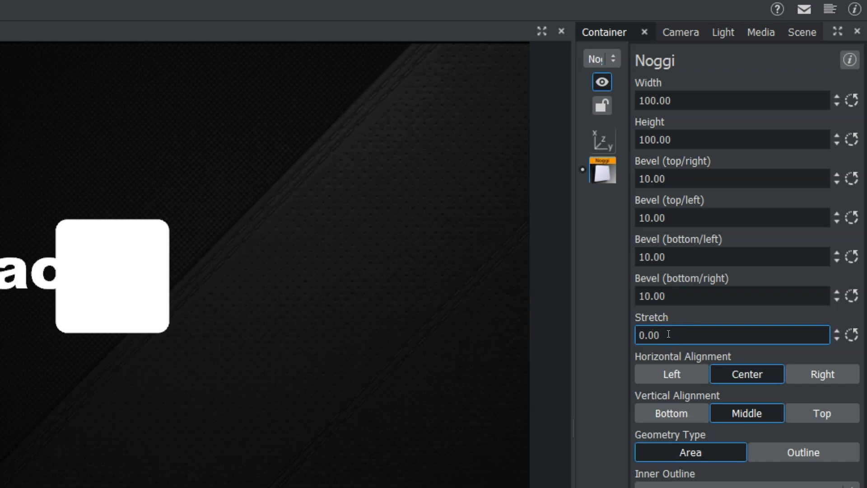
pyautogui.doubleClick(668, 333)
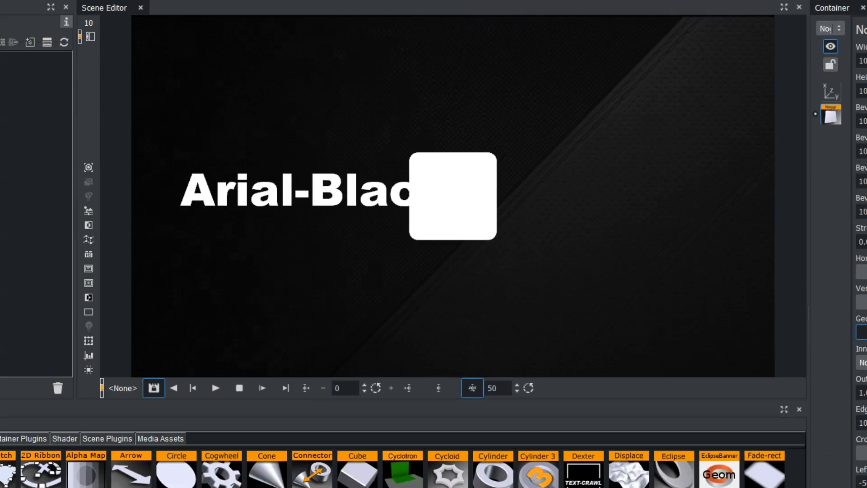
# Apply the orange bright1 material from the server library to the Noggi container.
pyautogui.click(117, 361)
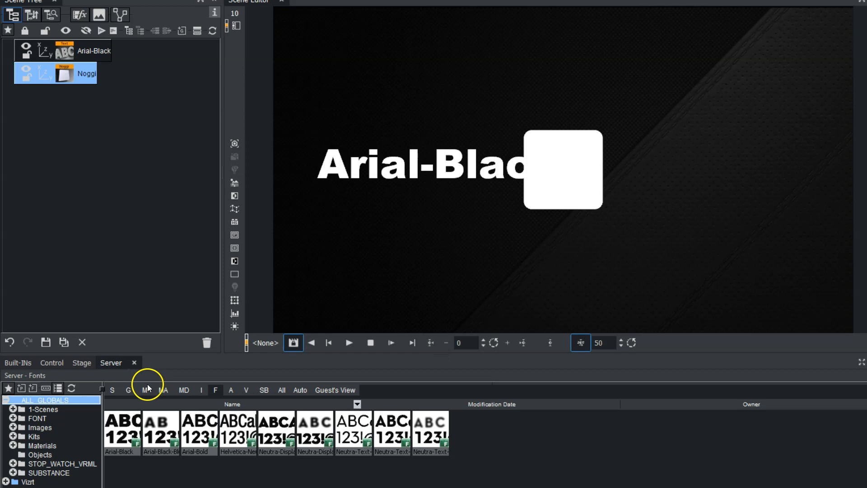
pyautogui.click(145, 391)
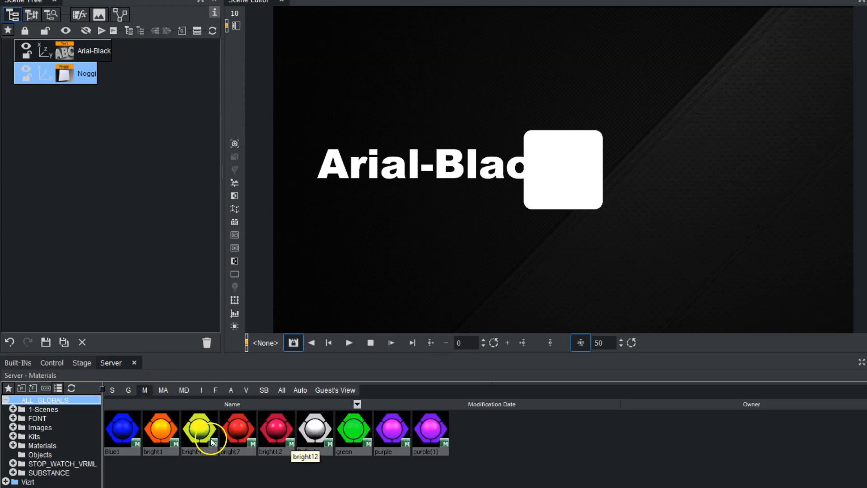
pyautogui.moveTo(164, 433); pyautogui.dragTo(73, 72)
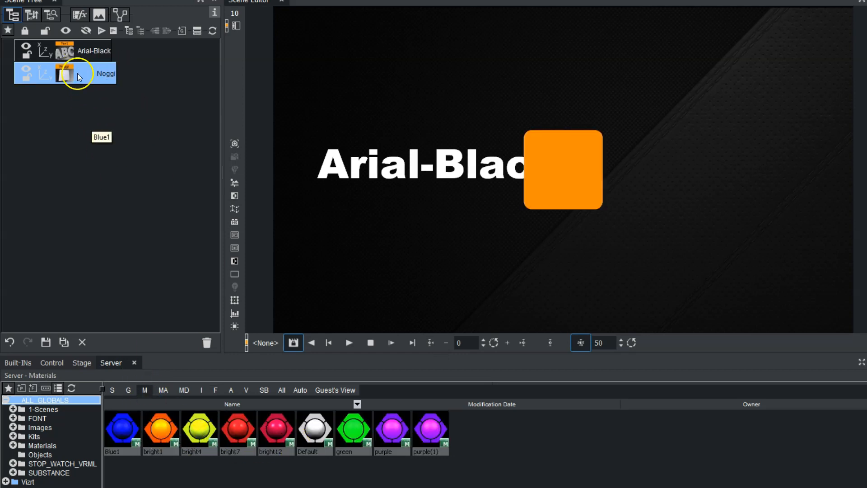
# Set the Arial-Black text container's Z position to 1.
pyautogui.click(45, 51)
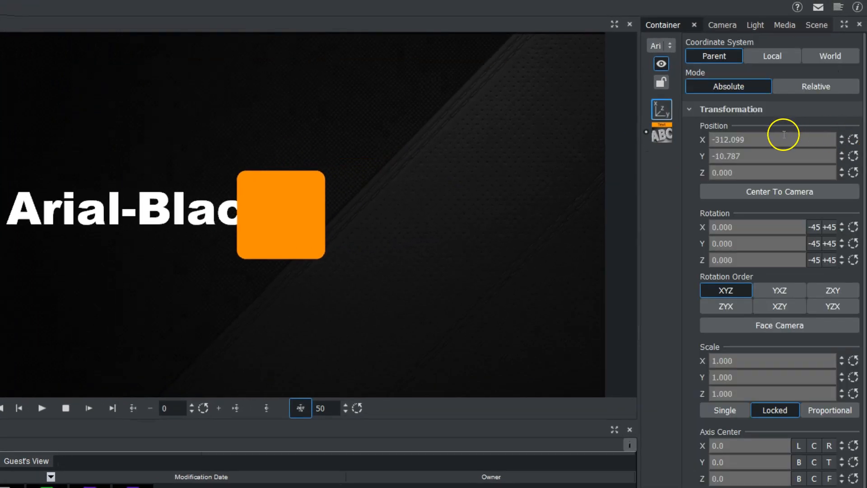
pyautogui.click(842, 170)
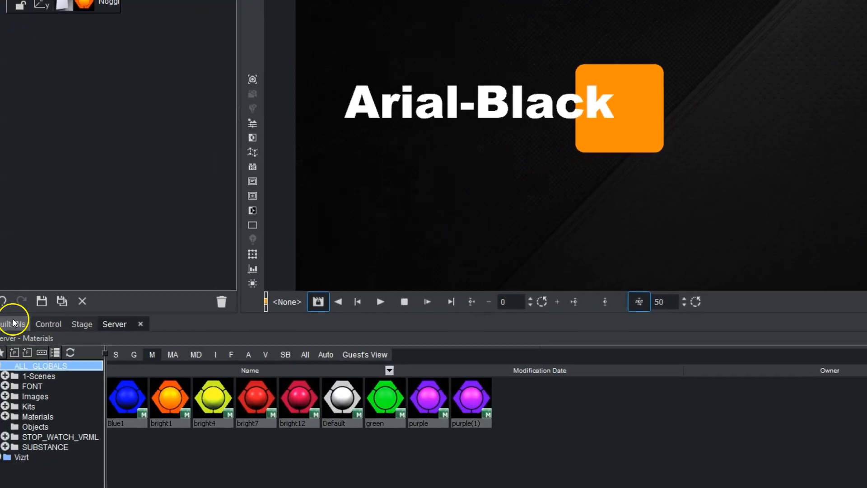
# Add the TextBG container plugin to the Noggi container.
pyautogui.click(13, 323)
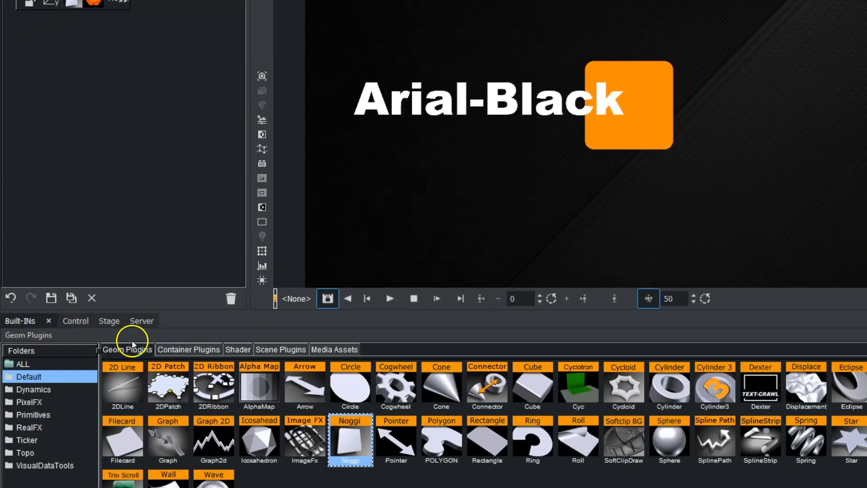
pyautogui.click(181, 350)
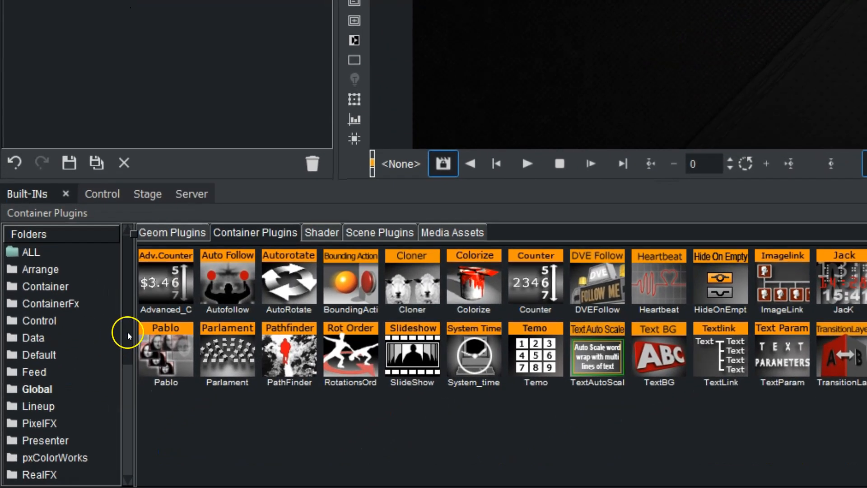
pyautogui.scroll(-4, 104, 375)
pyautogui.click(82, 457)
pyautogui.moveTo(663, 356); pyautogui.dragTo(147, 106)
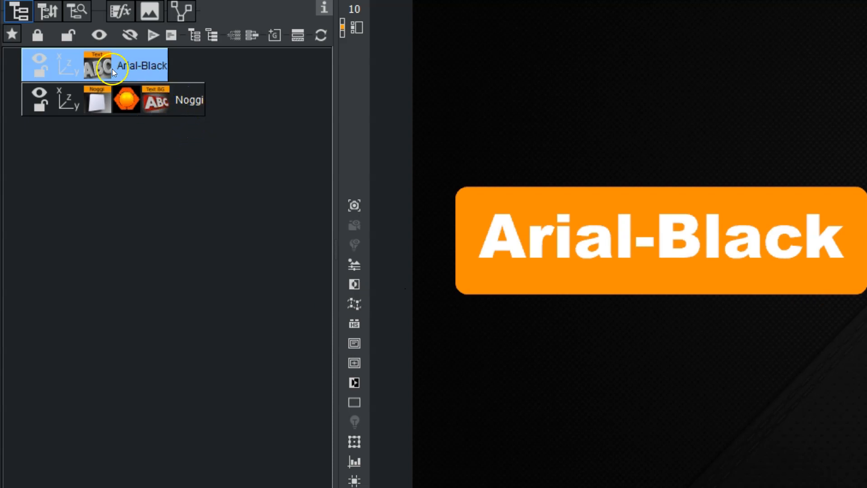
# Lengthen the text to "Arial-Blacksssss" and shorten it to "Arial-B" to test the background's resizing.
pyautogui.click(97, 65)
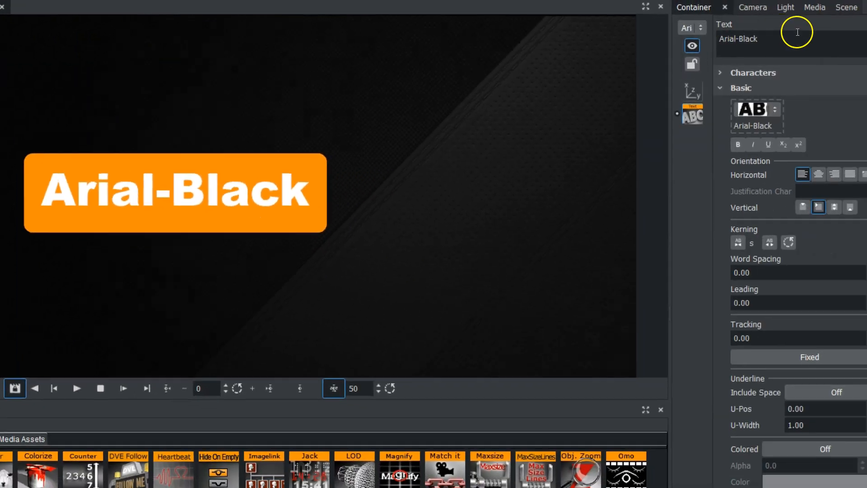
pyautogui.write('sssss')
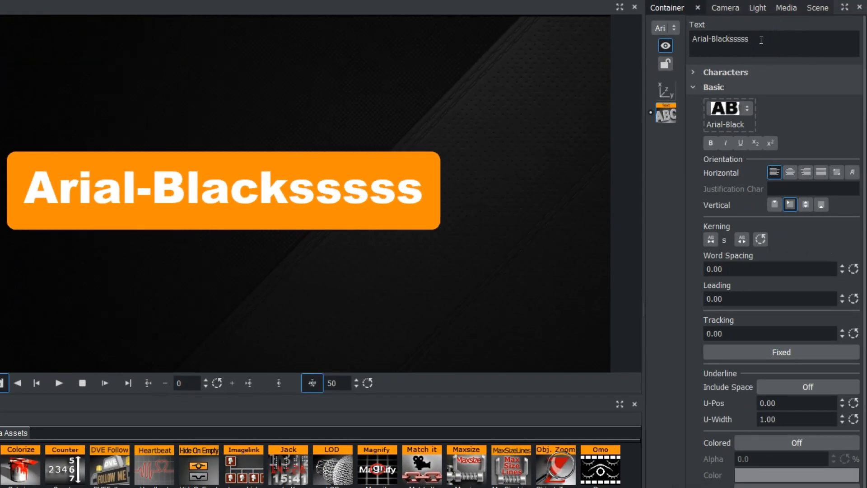
pyautogui.press('BackSpace')
pyautogui.press('BackSpace')
pyautogui.press('BackSpace')
pyautogui.press('BackSpace')
pyautogui.press('BackSpace')
pyautogui.click(727, 51)
pyautogui.press('BackSpace')
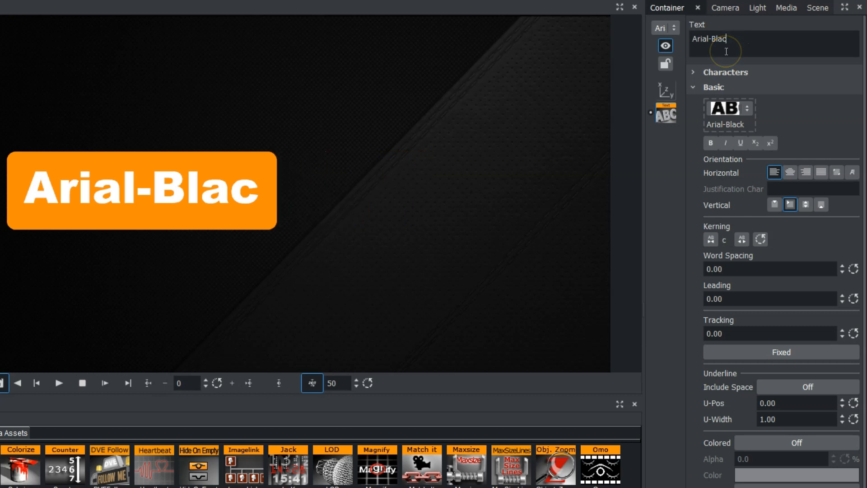
pyautogui.press('BackSpace')
pyautogui.press('BackSpace')
pyautogui.press('BackSpace')
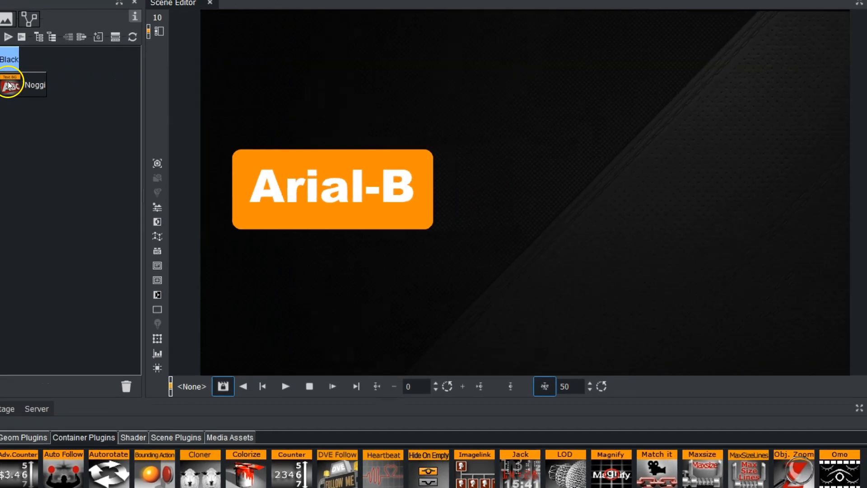
# Open the Noggi's TextBG settings and examine the Size Parameter and Text Container options.
pyautogui.click(8, 85)
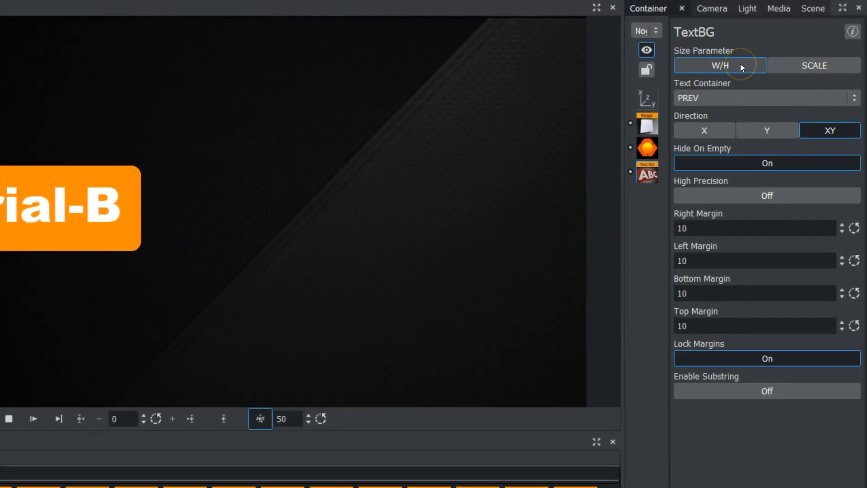
pyautogui.click(712, 66)
pyautogui.click(730, 96)
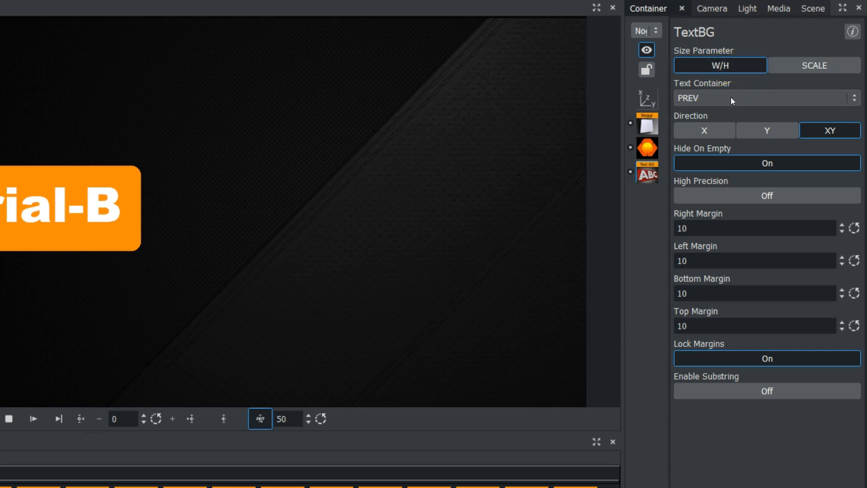
pyautogui.click(716, 67)
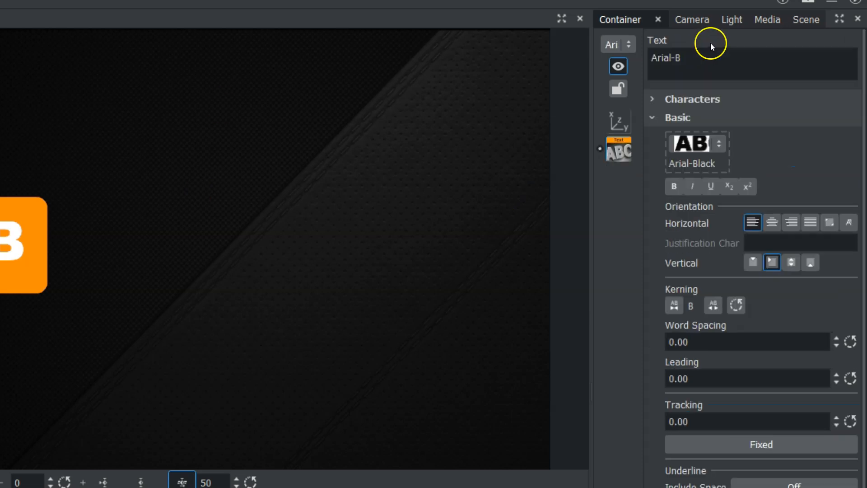
# Clear the text container completely to test Hide On Empty and enter "text" as its content.
pyautogui.click(699, 64)
pyautogui.press('BackSpace')
pyautogui.press('BackSpace')
pyautogui.press('BackSpace')
pyautogui.press('BackSpace')
pyautogui.press('BackSpace')
pyautogui.press('BackSpace')
pyautogui.press('BackSpace')
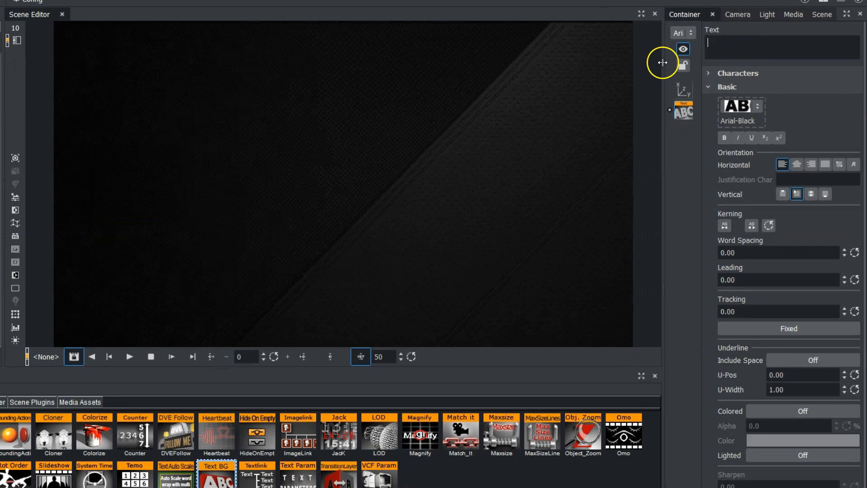
pyautogui.write('tes')
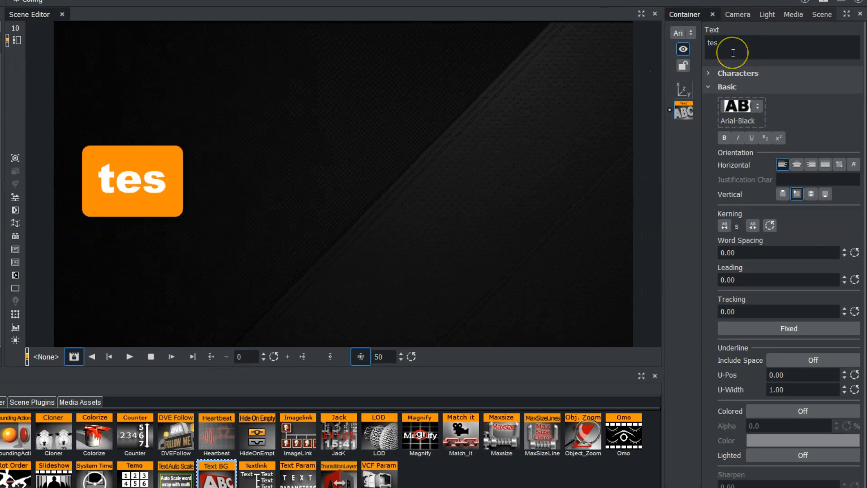
pyautogui.press('BackSpace')
pyautogui.write('xt')
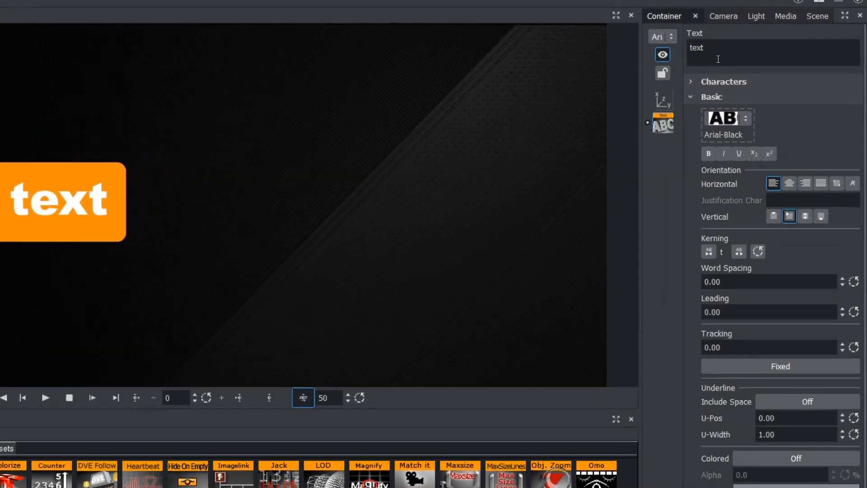
# Set the Noggi's TextBG left and right margins to 21 and its top and bottom margins to 5.
pyautogui.moveTo(719, 232); pyautogui.dragTo(736, 211)
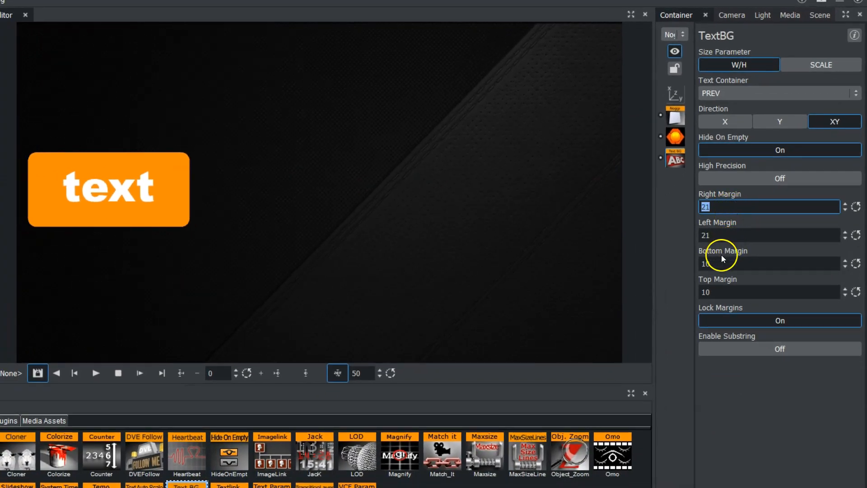
pyautogui.moveTo(709, 266)
pyautogui.mouseDown()
pyautogui.moveTo(701, 265)
pyautogui.moveTo(712, 265)
pyautogui.mouseUp()
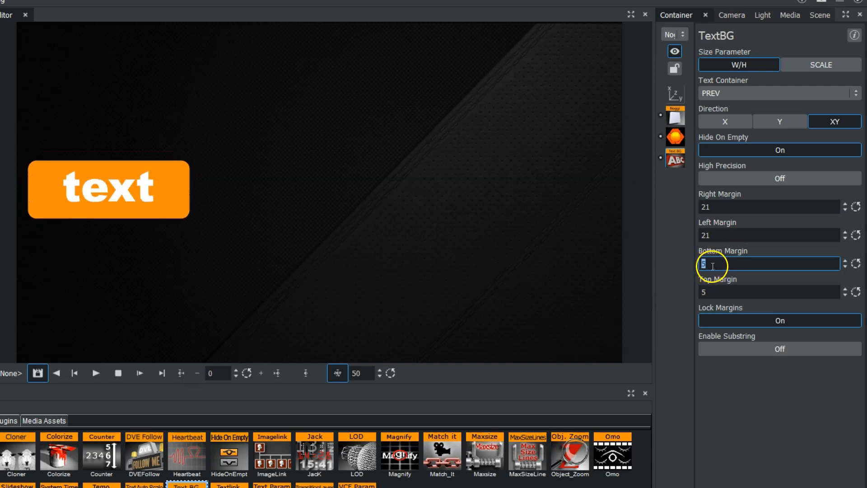
# Turn off Lock Margins in TextBG and set only the right margin to 24.
pyautogui.click(758, 322)
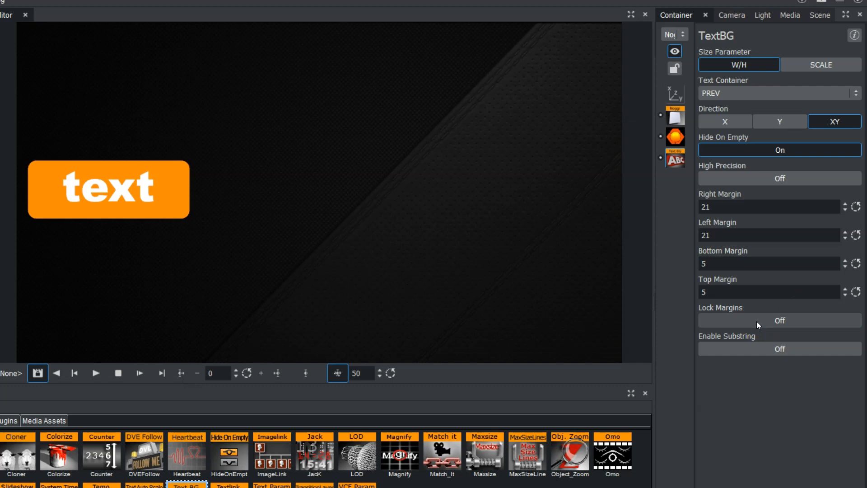
pyautogui.click(733, 206)
pyautogui.moveTo(733, 206); pyautogui.dragTo(735, 213)
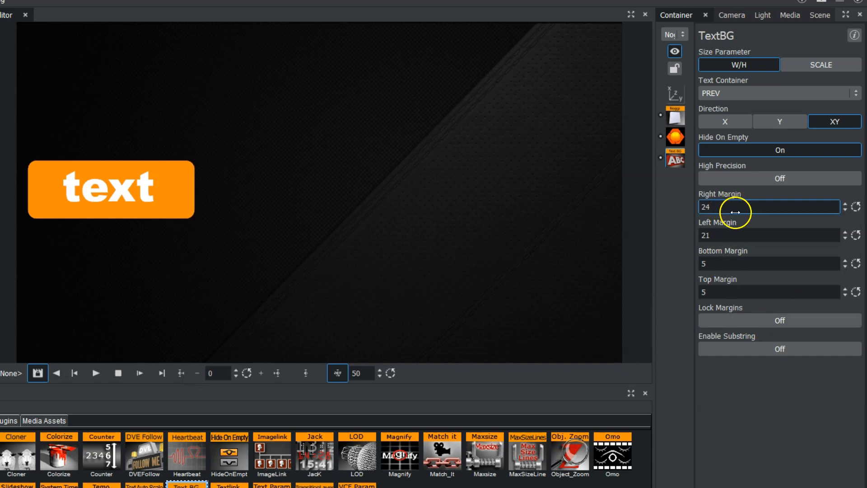
# Limit the TextBG direction to X and extend the text to "textsssssss".
pyautogui.click(721, 121)
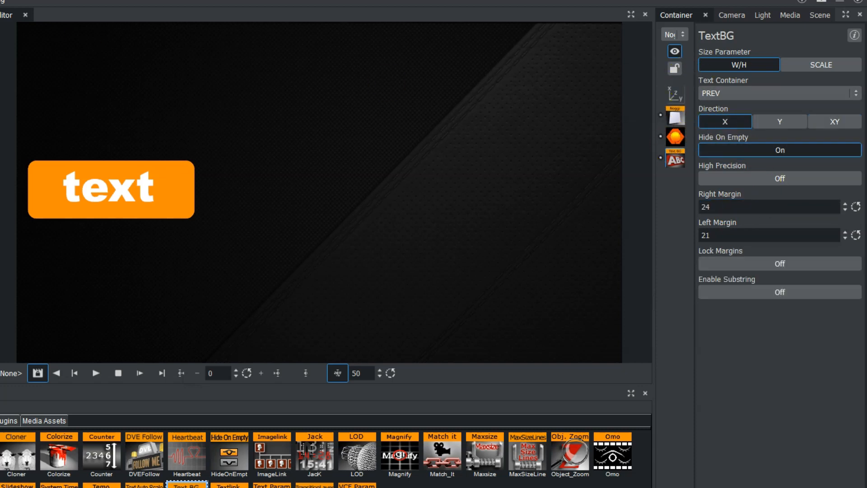
pyautogui.click(732, 54)
pyautogui.write('ss')
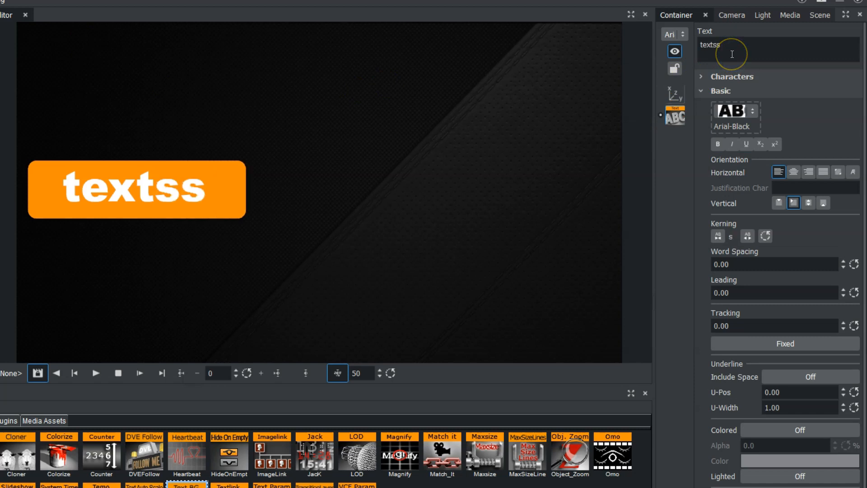
pyautogui.write('sssss')
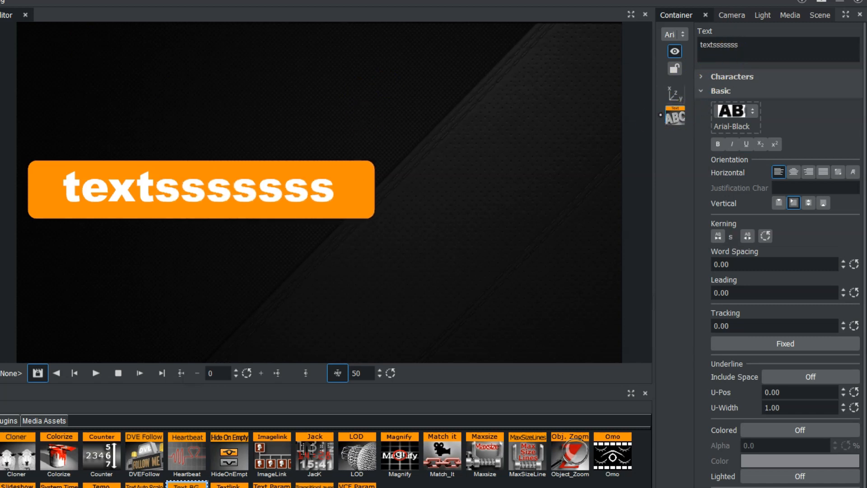
# Set the Noggi's TextBG direction to XY.
pyautogui.click(866, 102)
pyautogui.click(818, 121)
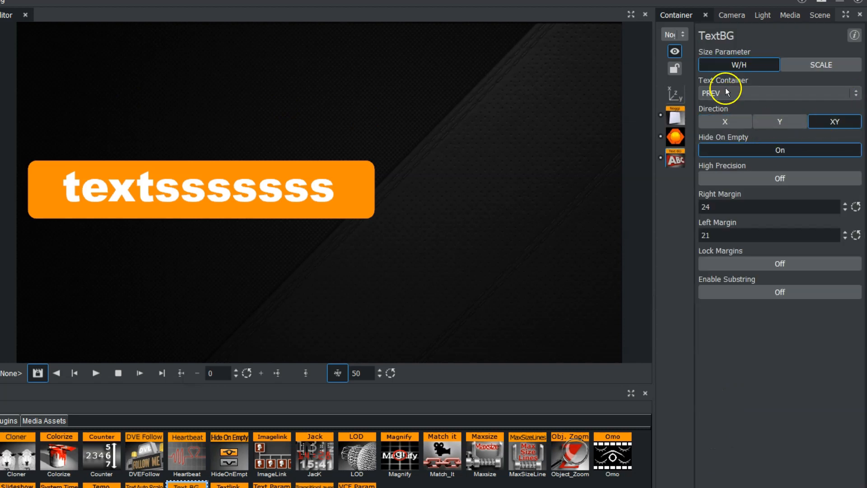
# Add a second line "ddddd" to the text to test vertical resizing, and remove that line.
pyautogui.click(774, 52)
pyautogui.press('Return')
pyautogui.write('ddddd')
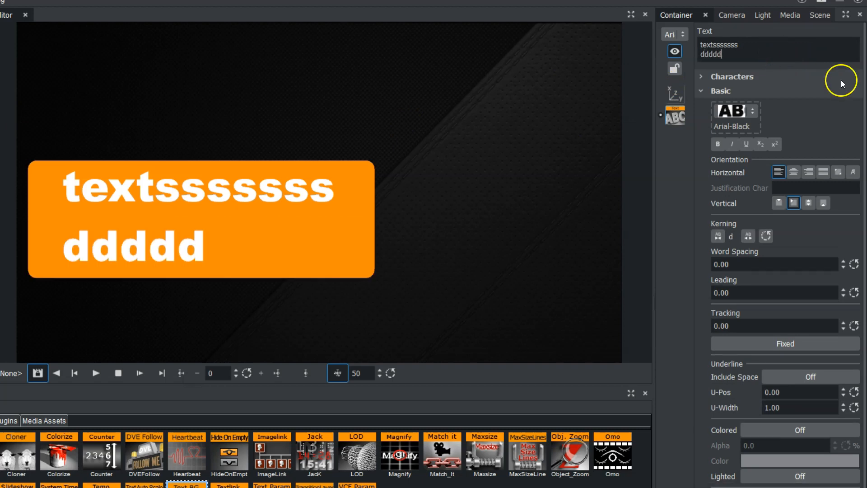
pyautogui.press('BackSpace')
pyautogui.press('BackSpace')
pyautogui.press('BackSpace')
pyautogui.press('BackSpace')
pyautogui.press('BackSpace')
pyautogui.press('BackSpace')
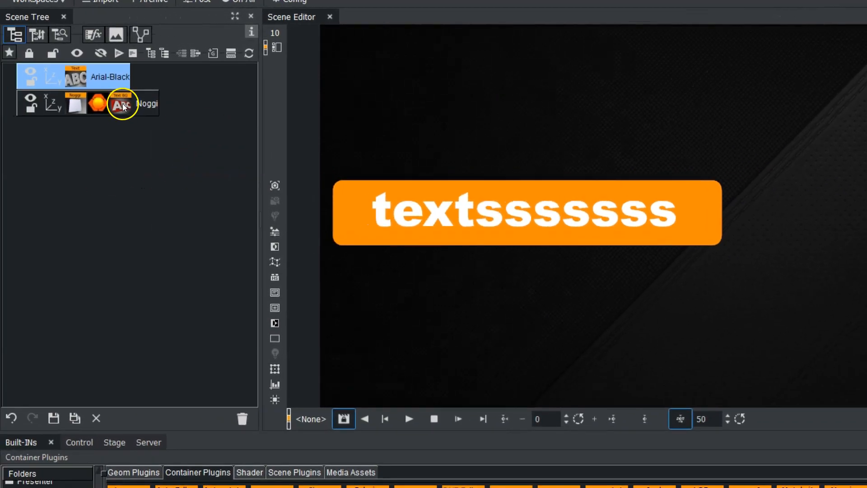
# Move the Noggi container above the text container in the scene tree and set its TextBG Text Container to NEXT.
pyautogui.click(121, 105)
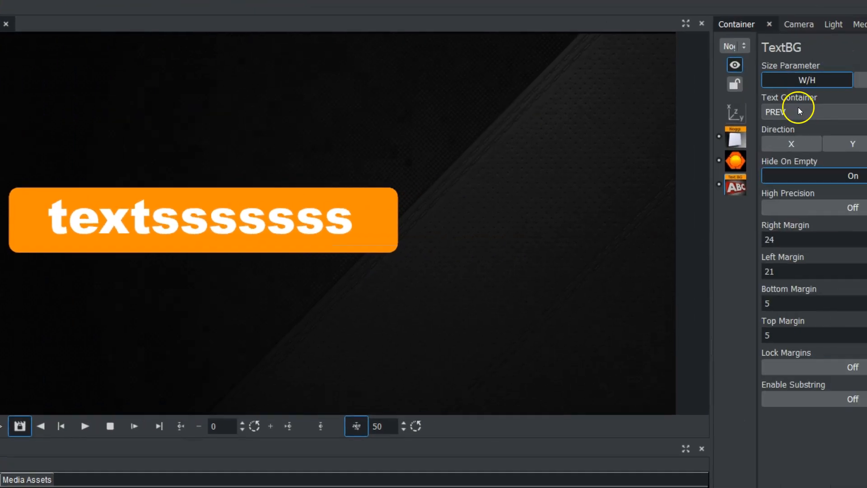
pyautogui.click(713, 114)
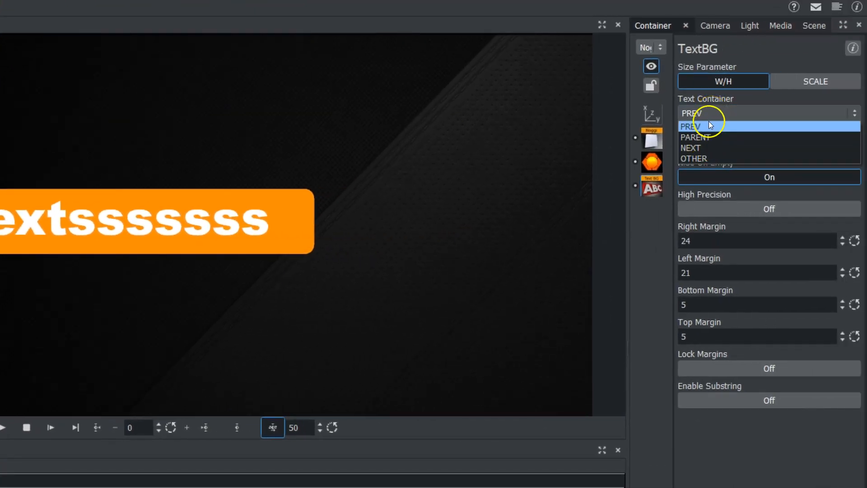
pyautogui.click(711, 127)
pyautogui.moveTo(284, 119); pyautogui.dragTo(68, 145)
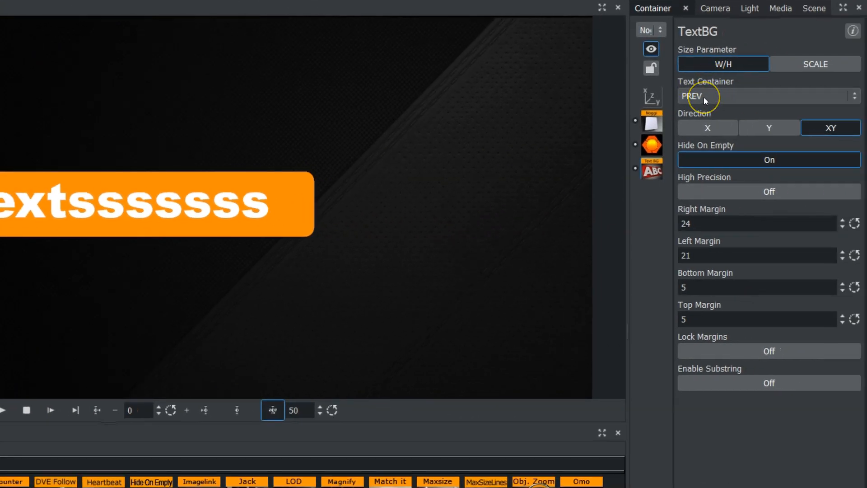
pyautogui.click(704, 96)
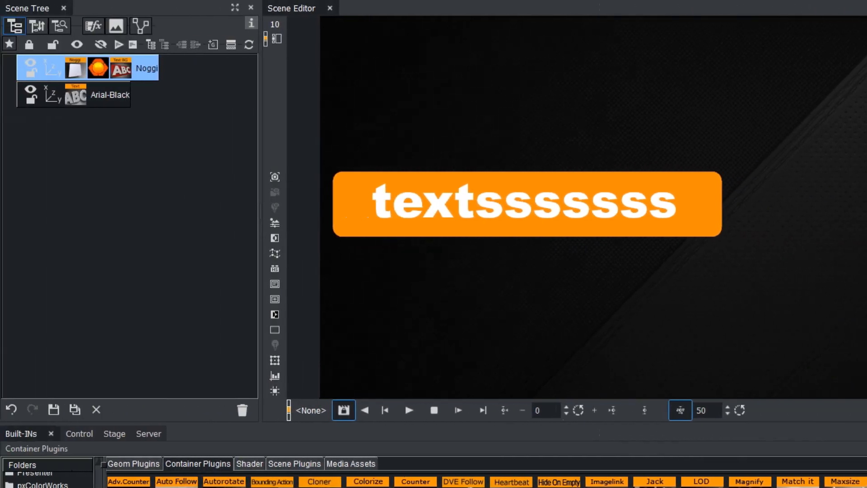
# Append "eee" to the Arial-Black container's text to test the background's resizing.
pyautogui.click(74, 94)
pyautogui.write('eee')
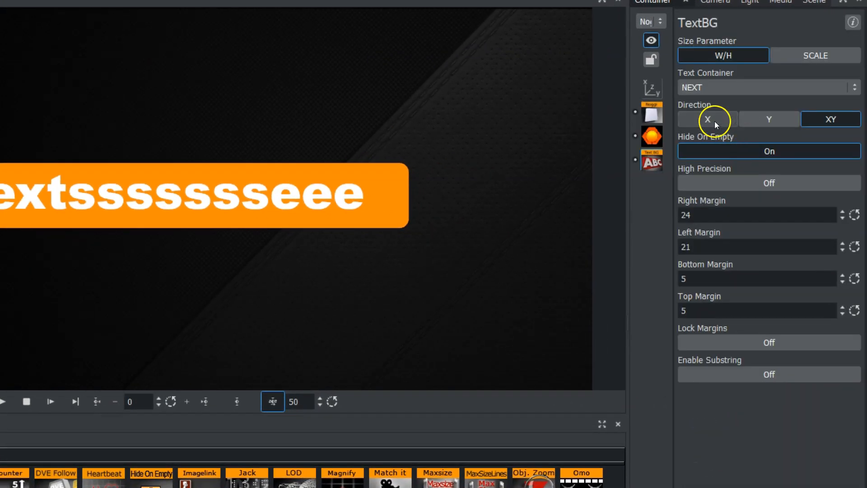
# Set the Noggi's TextBG Text Container to OTHER and assign the Arial-Black container as its text source.
pyautogui.click(719, 89)
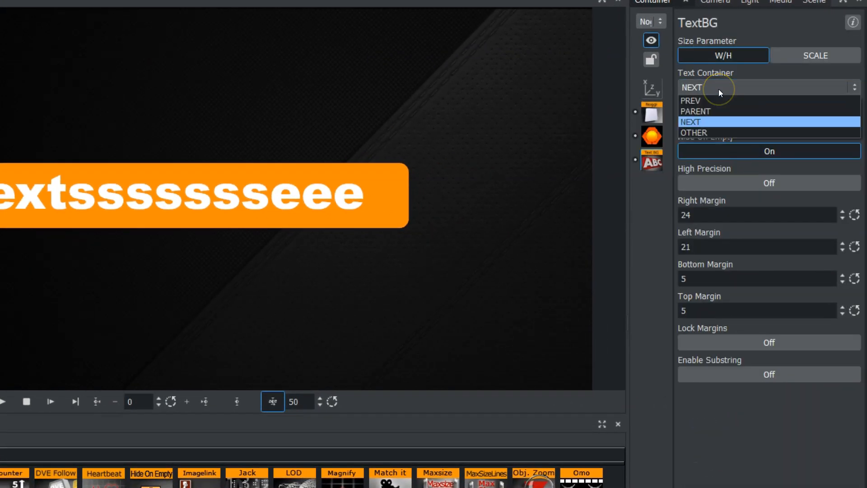
pyautogui.click(710, 131)
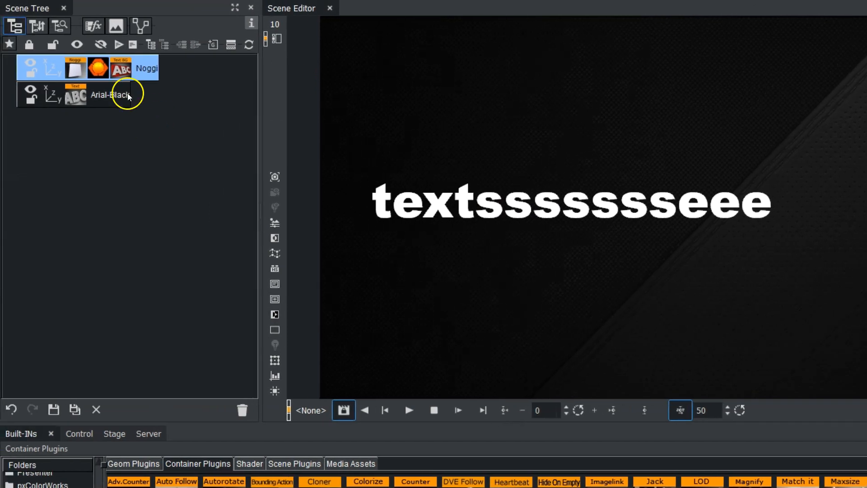
pyautogui.moveTo(121, 96); pyautogui.dragTo(696, 140)
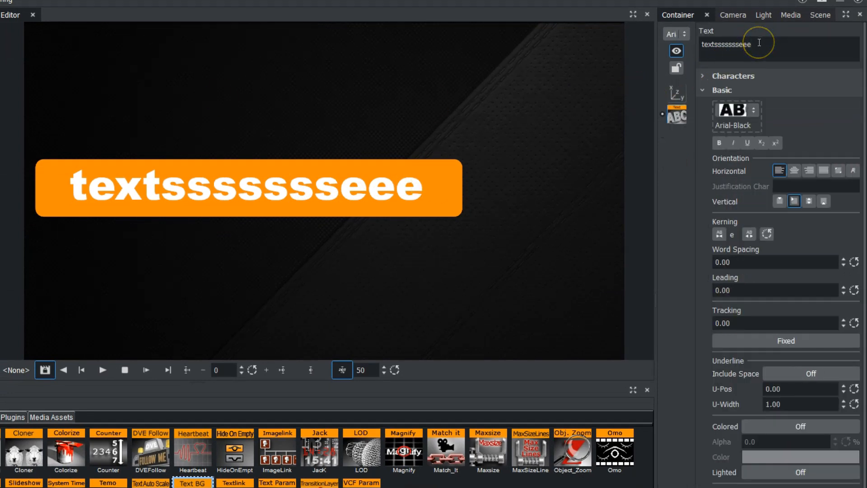
# Shorten the Arial-Black container's text to "textss" to test the background's resizing.
pyautogui.press('BackSpace')
pyautogui.press('BackSpace')
pyautogui.press('BackSpace')
pyautogui.press('BackSpace')
pyautogui.press('BackSpace')
pyautogui.press('BackSpace')
pyautogui.press('BackSpace')
pyautogui.press('BackSpace')
pyautogui.press('BackSpace')
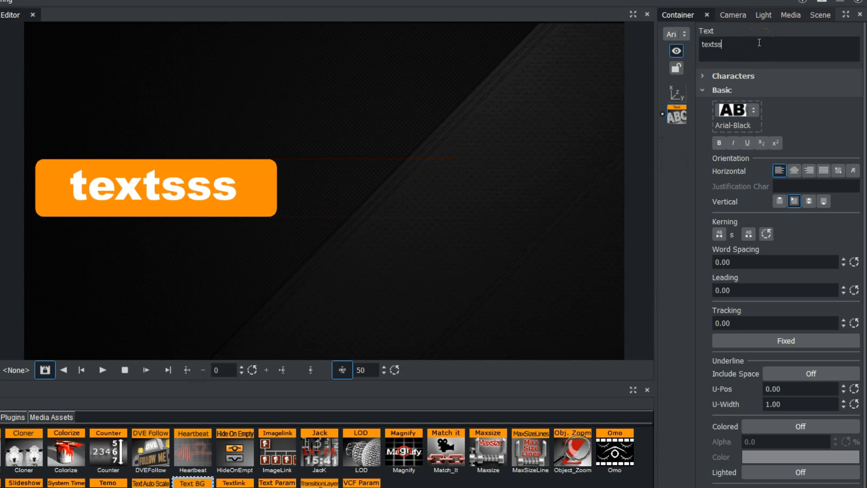